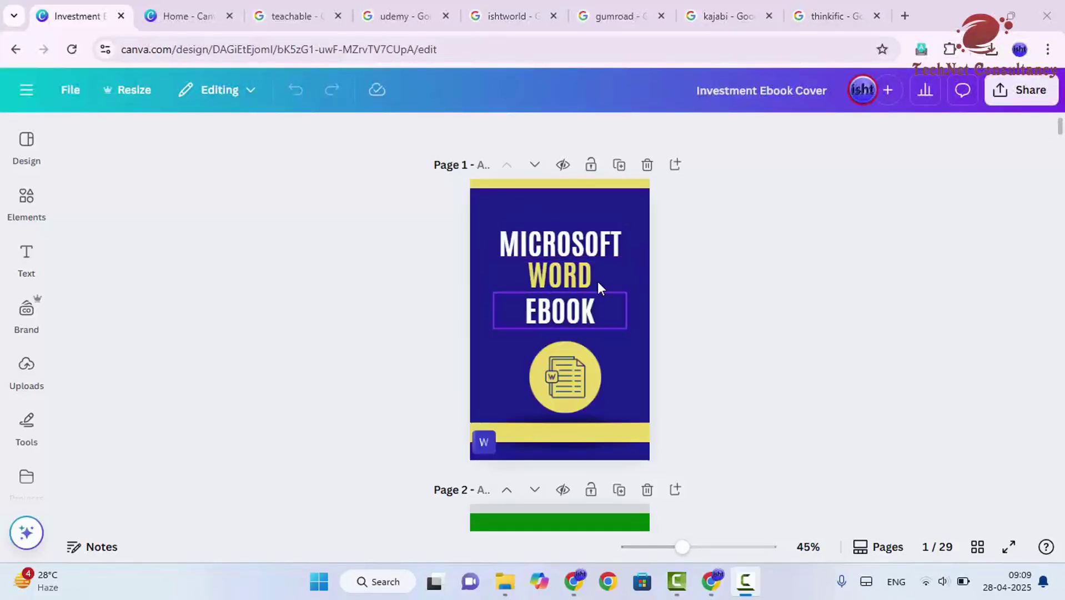
Search the design's publishing options for "sch" and open the Schedule option
left_click(1019, 95)
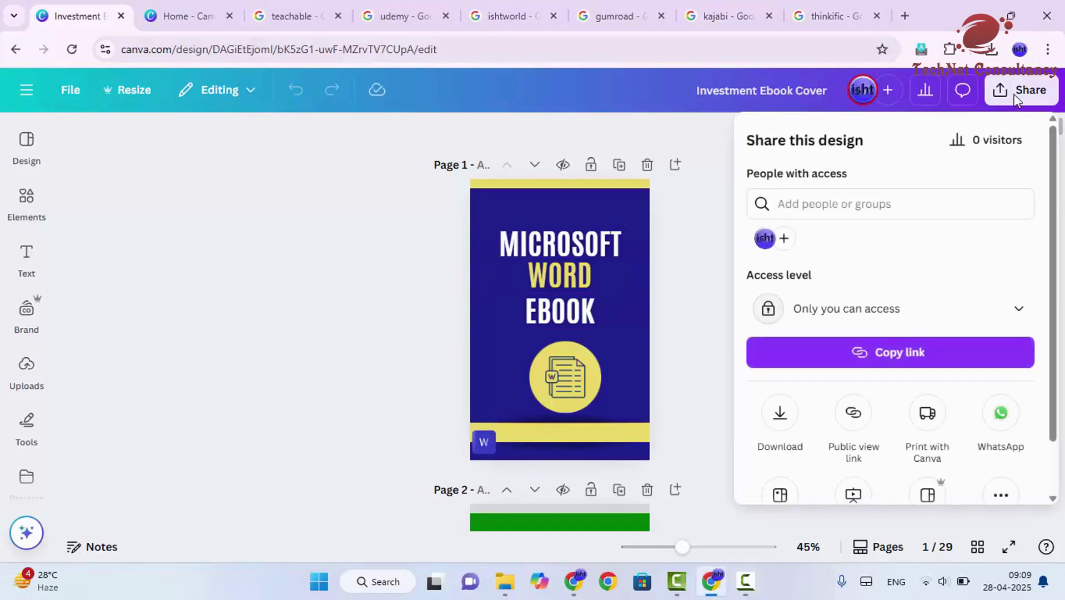
scroll(840, 352, "down", 1)
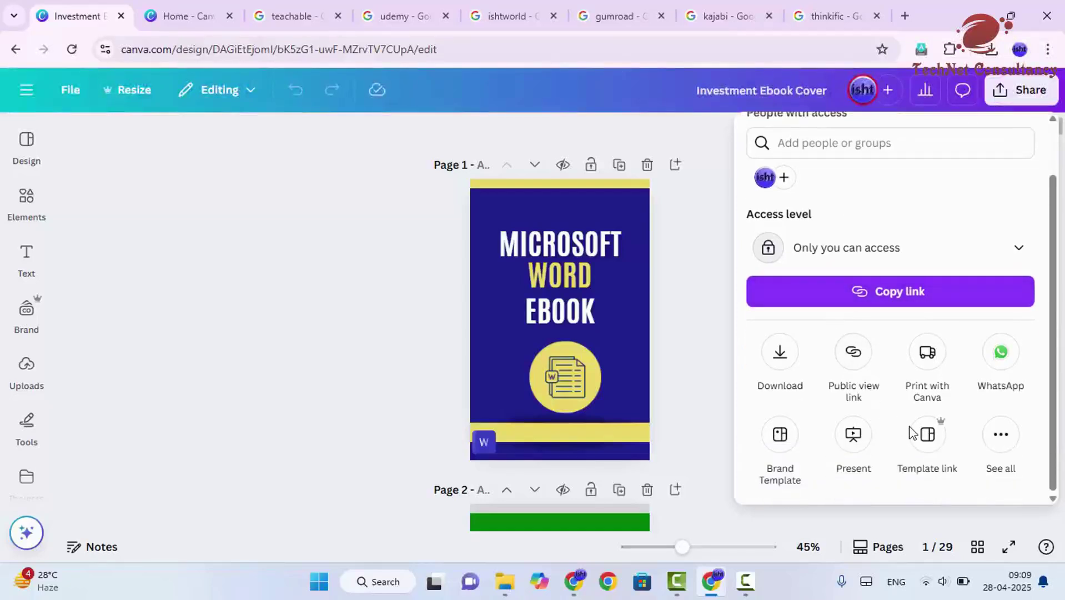
left_click(844, 137)
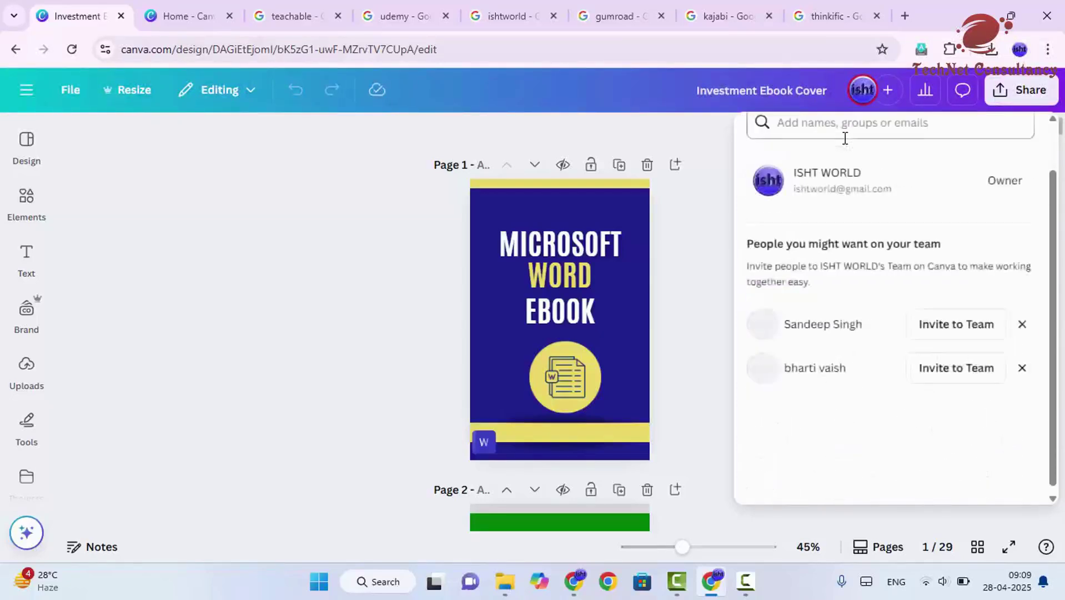
left_click(1038, 423)
left_click(1000, 434)
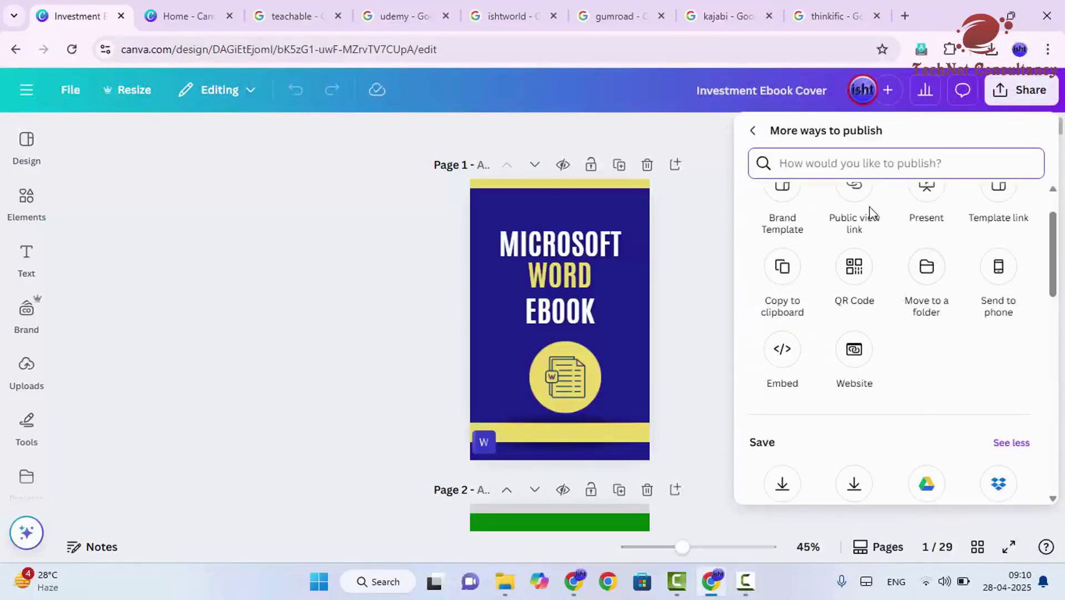
left_click(846, 160)
type("sch")
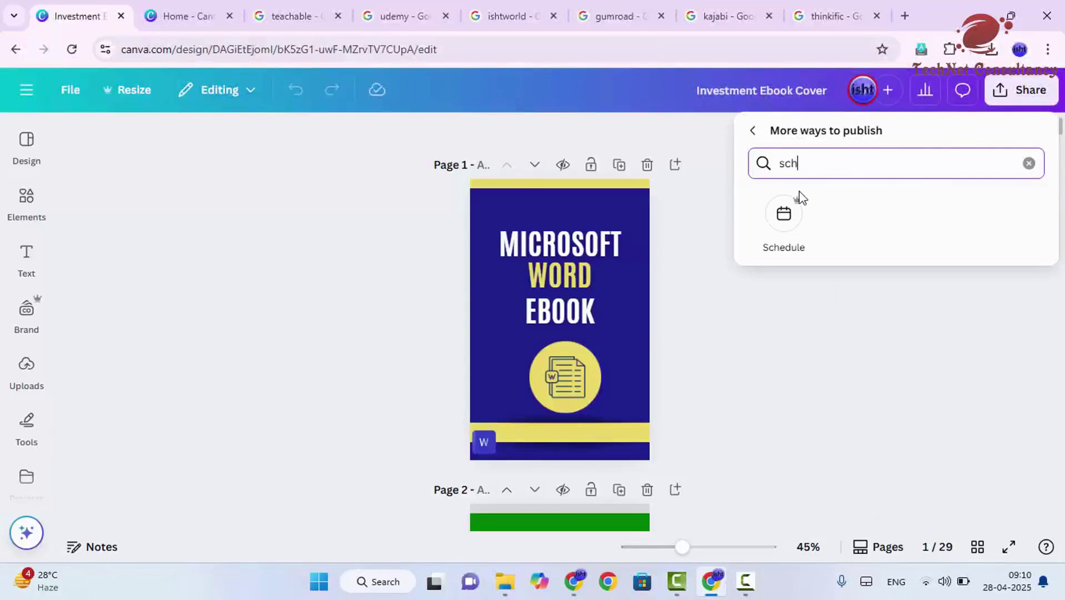
left_click(784, 216)
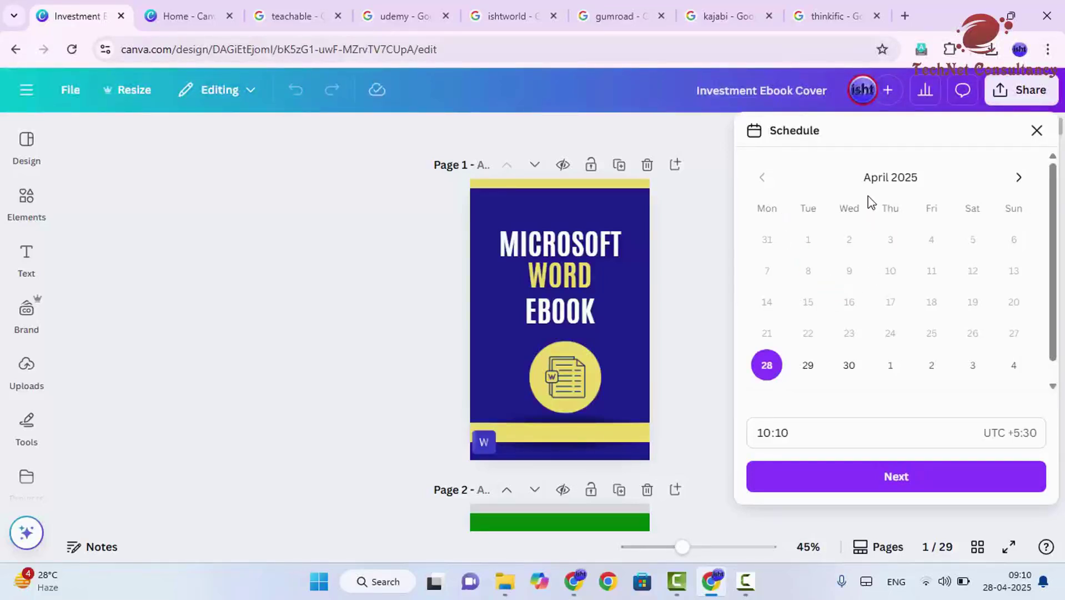
Choose 29 April 2025 as the posting date, keep the time at 10:10, and continue to the post details
left_click(1019, 178)
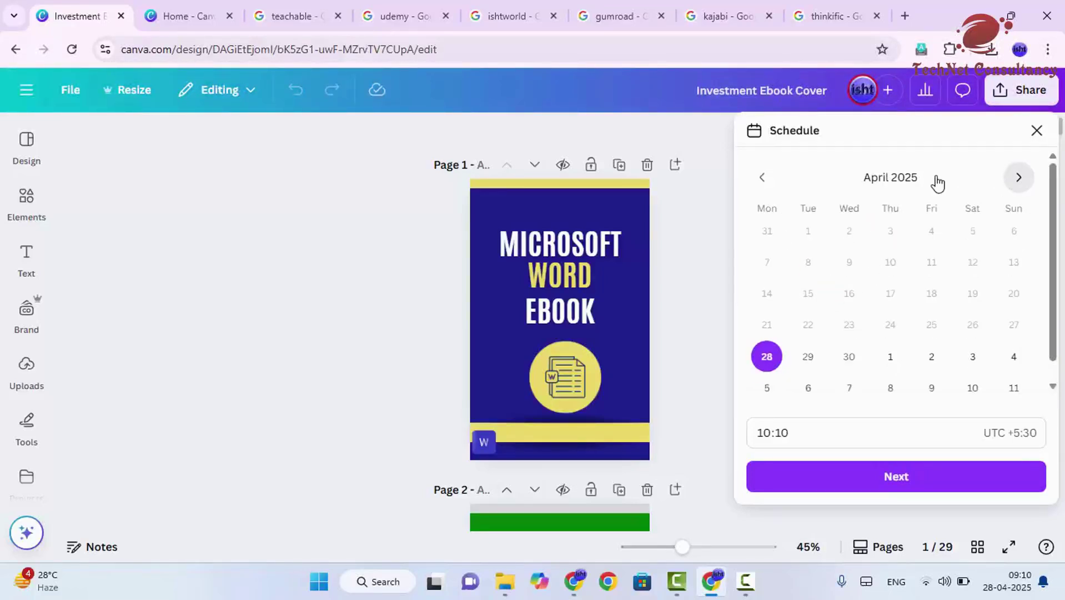
left_click(762, 177)
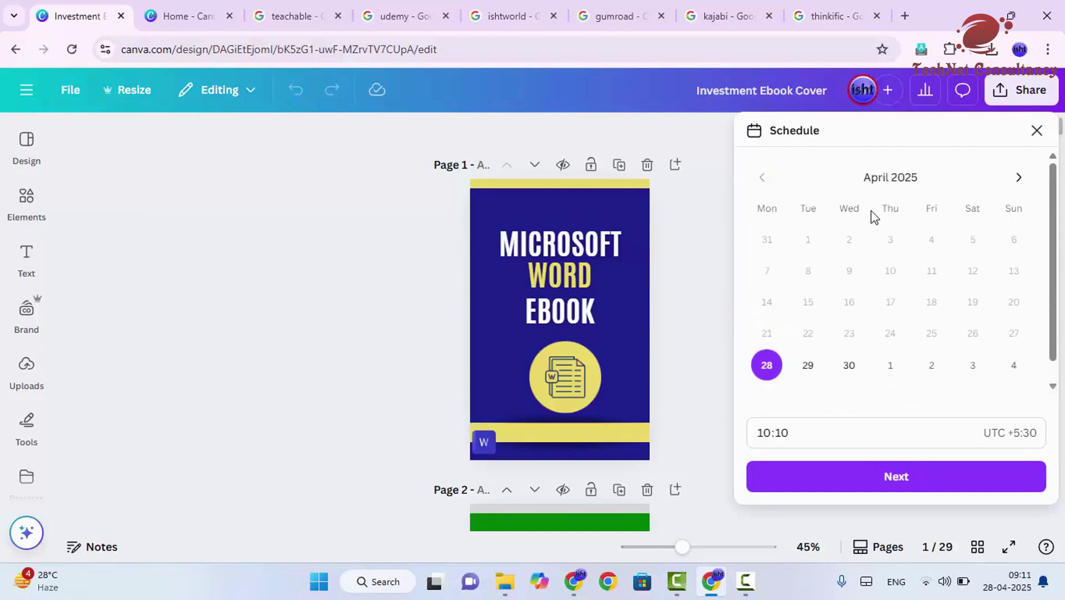
left_click(808, 368)
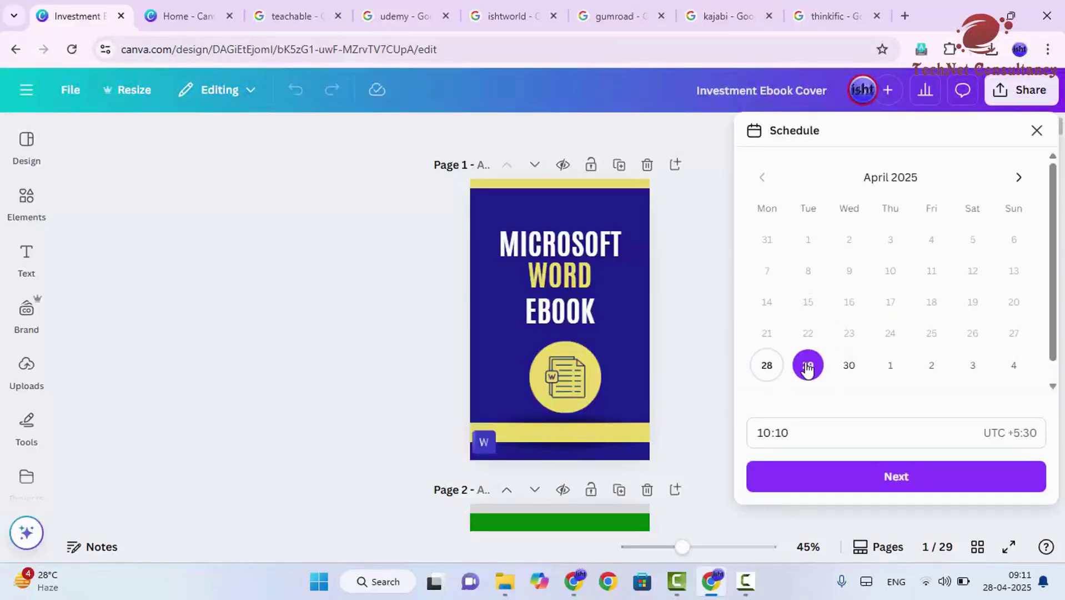
left_click(767, 371)
left_click(812, 369)
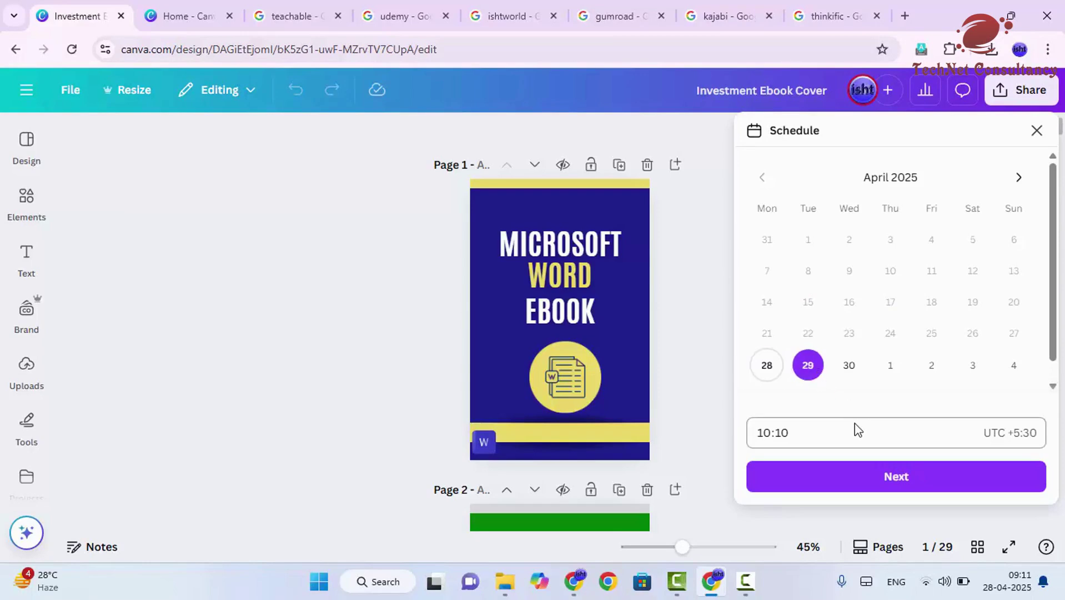
left_click(819, 434)
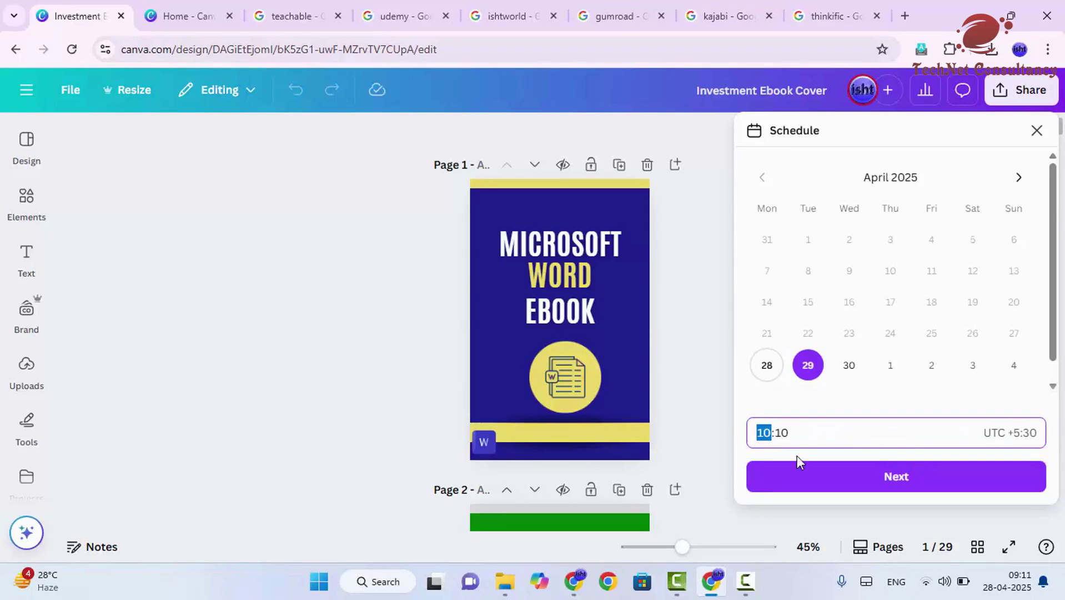
left_click(823, 489)
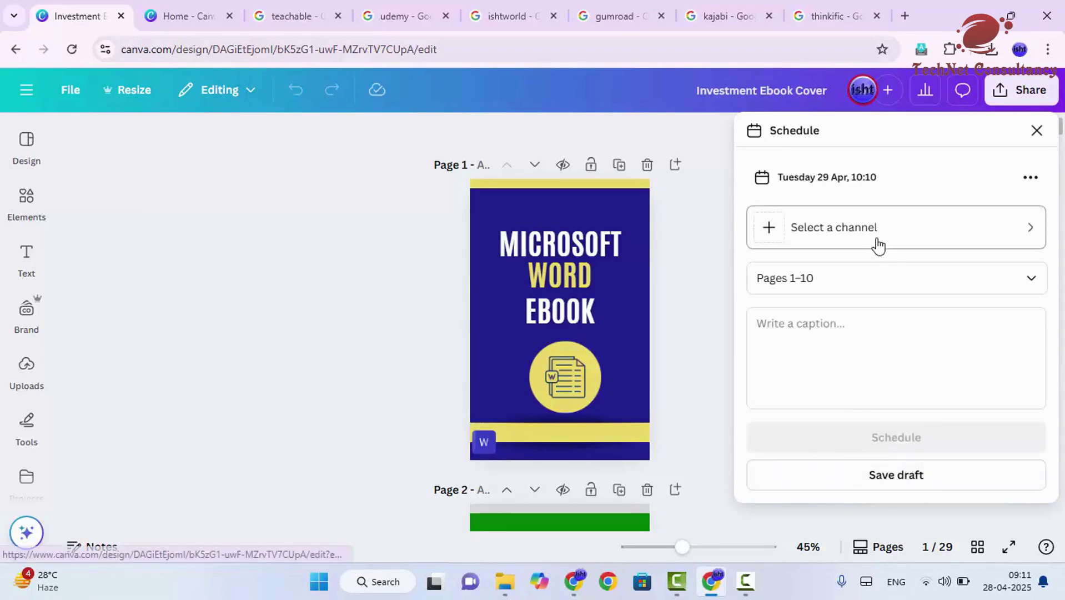
Choose X (Twitter) as the posting channel and authorize Canva to access the account
left_click(854, 226)
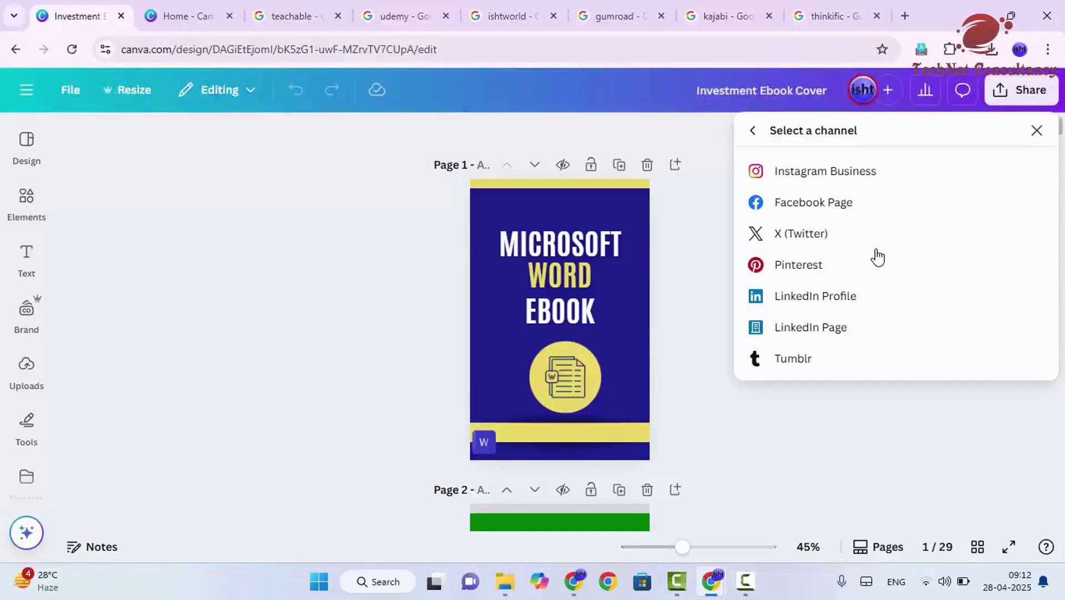
left_click(827, 250)
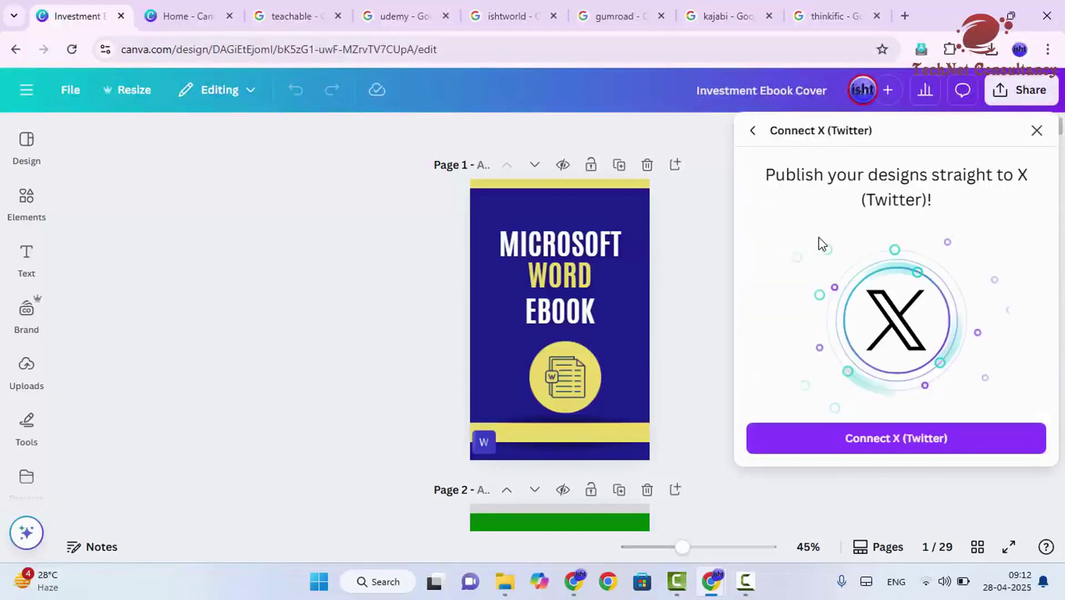
left_click(917, 453)
left_click(645, 443)
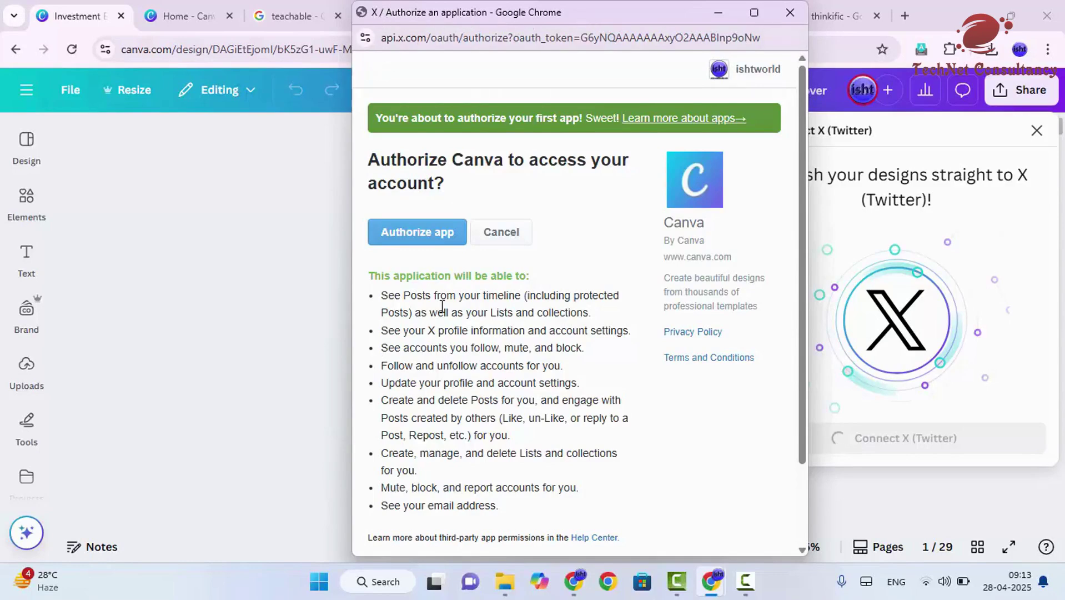
left_click(436, 240)
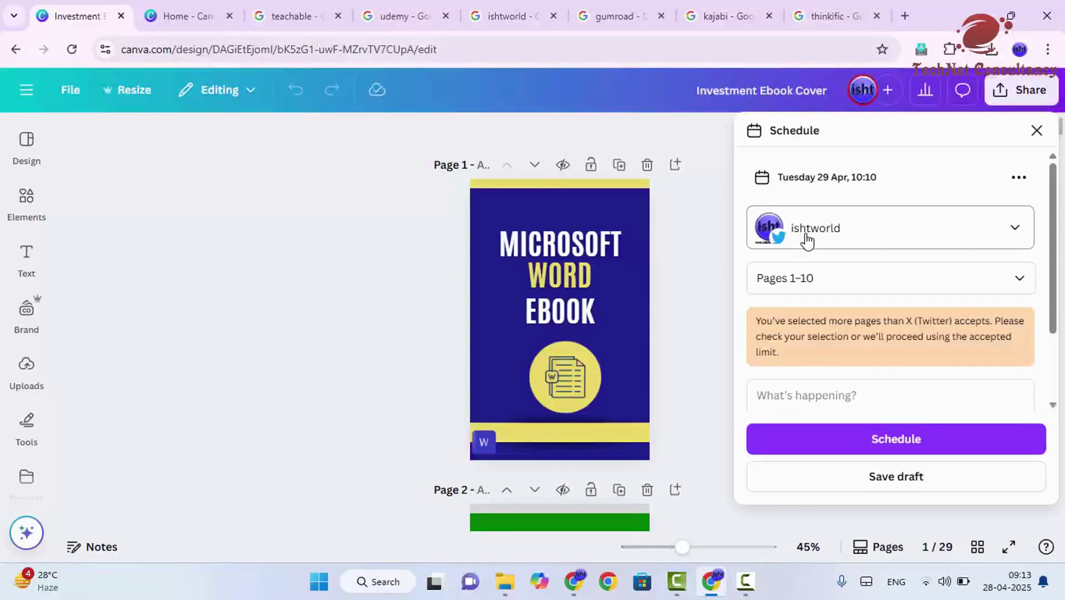
Open the scheduled post's page selection and look through the pages available
left_click(832, 285)
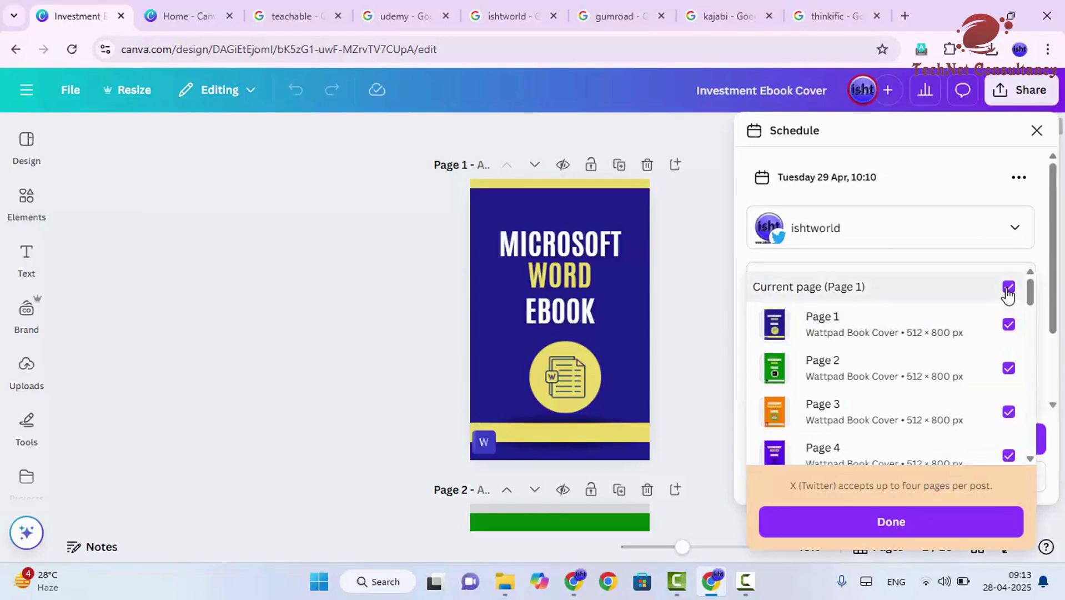
left_click(1008, 286)
left_click(1007, 330)
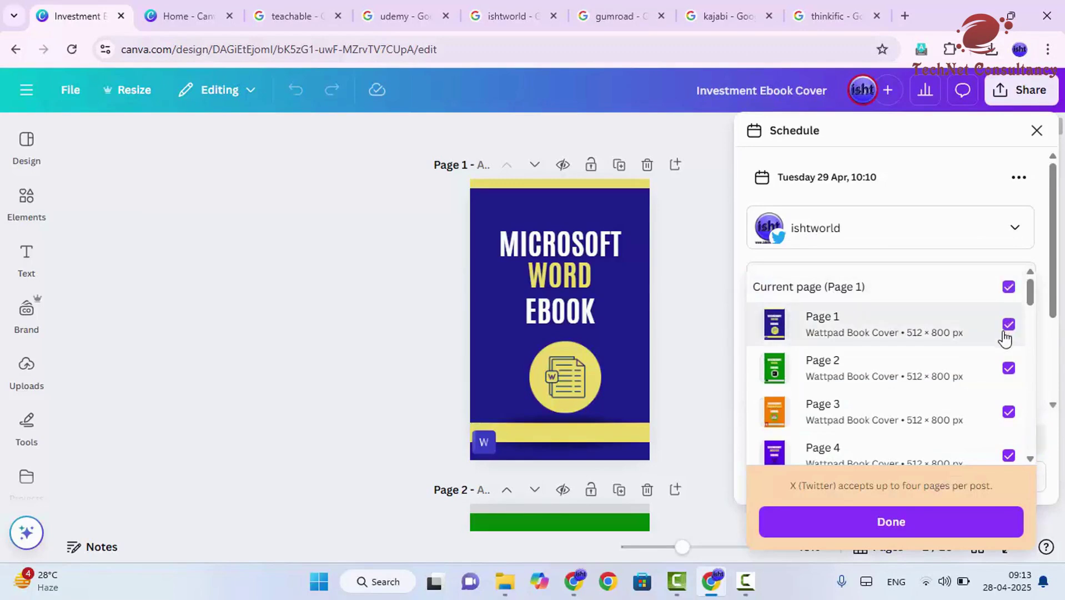
left_click(1014, 304)
left_click(1009, 289)
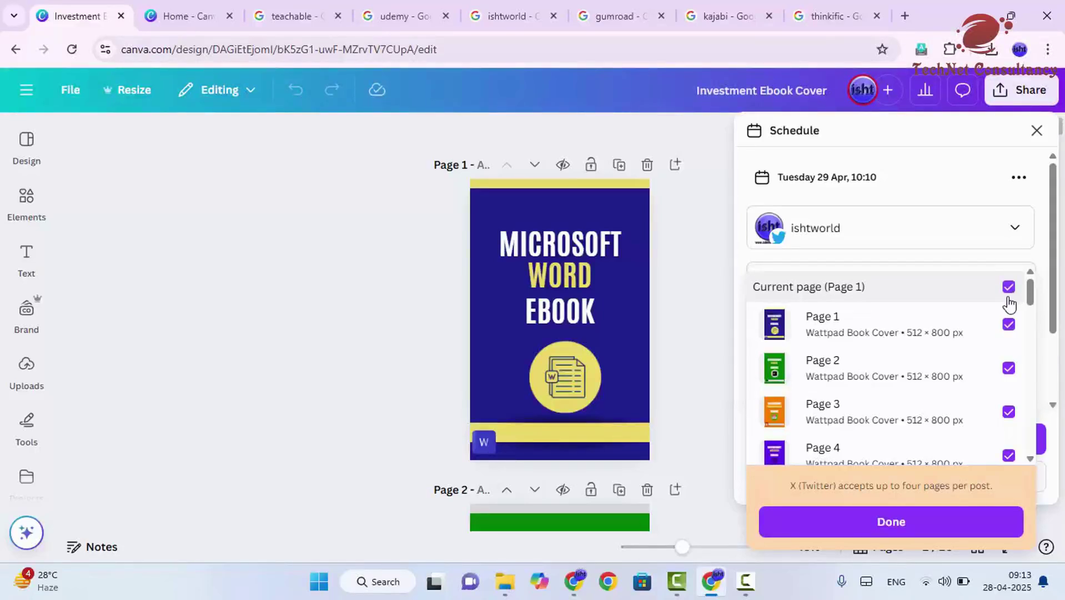
scroll(969, 373, "down", 1)
scroll(969, 373, "down", 10)
scroll(988, 359, "up", 12)
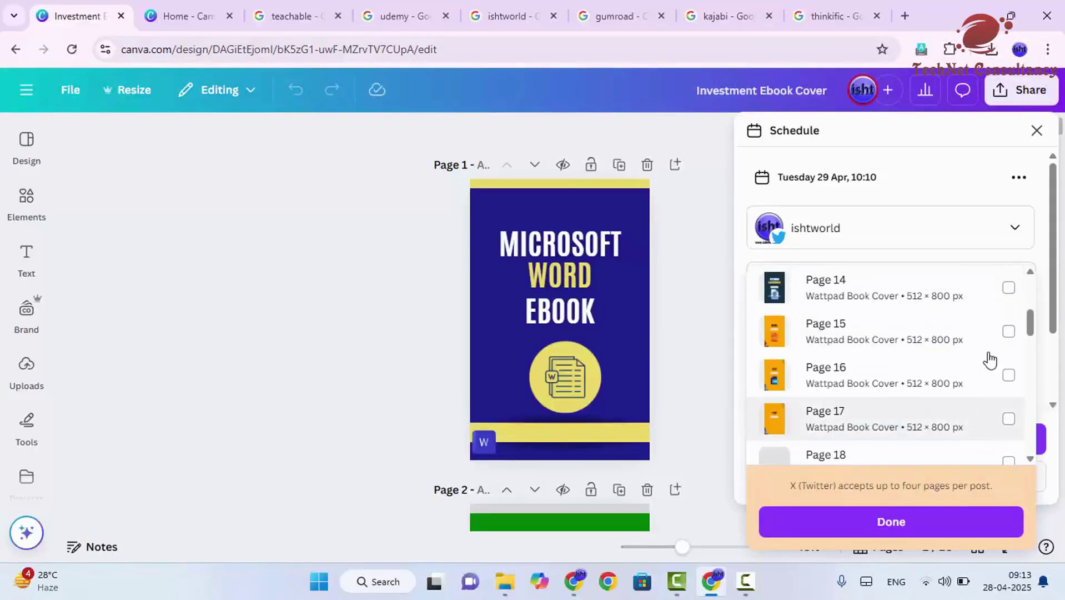
Deselect pages 1 through 10 so that no page is included in the post
left_click(1008, 323)
left_click(1009, 369)
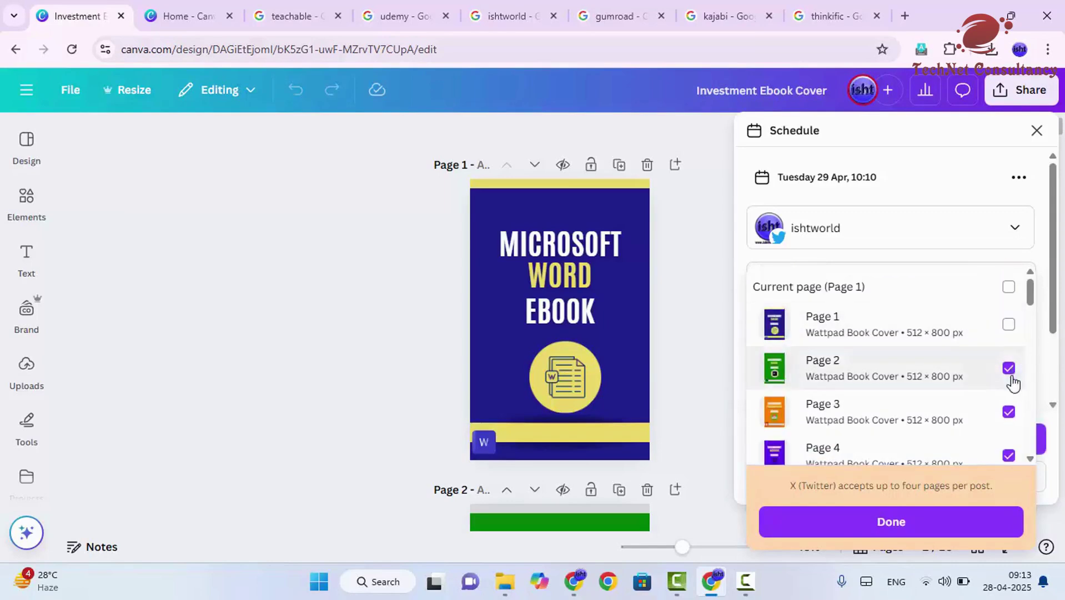
left_click(1009, 412)
left_click(1009, 455)
scroll(1009, 456, "down", 3)
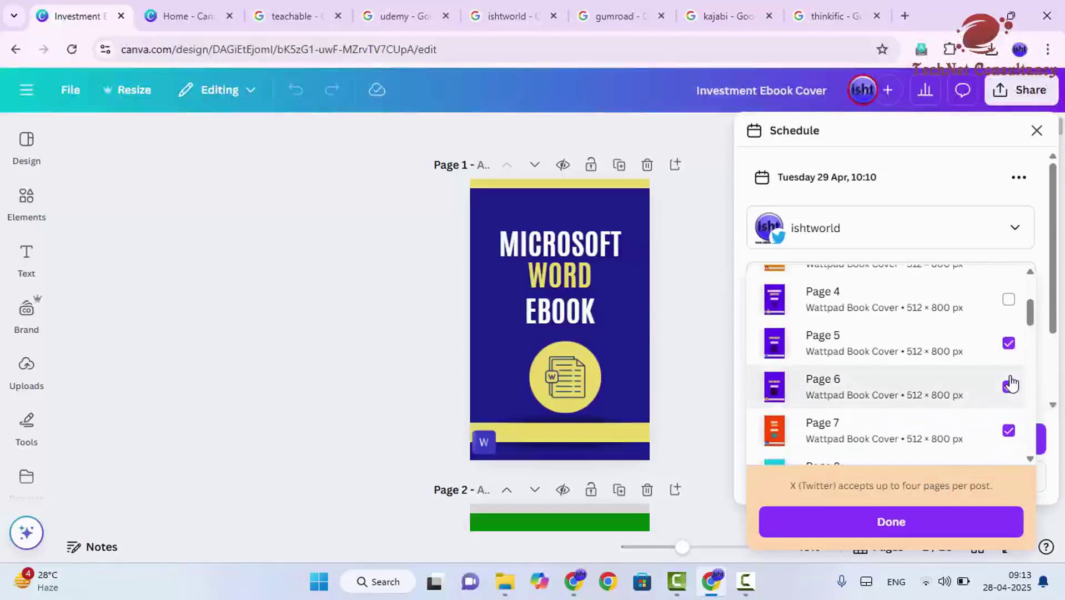
left_click(1009, 344)
left_click(1009, 383)
left_click(1009, 429)
scroll(1005, 392, "down", 3)
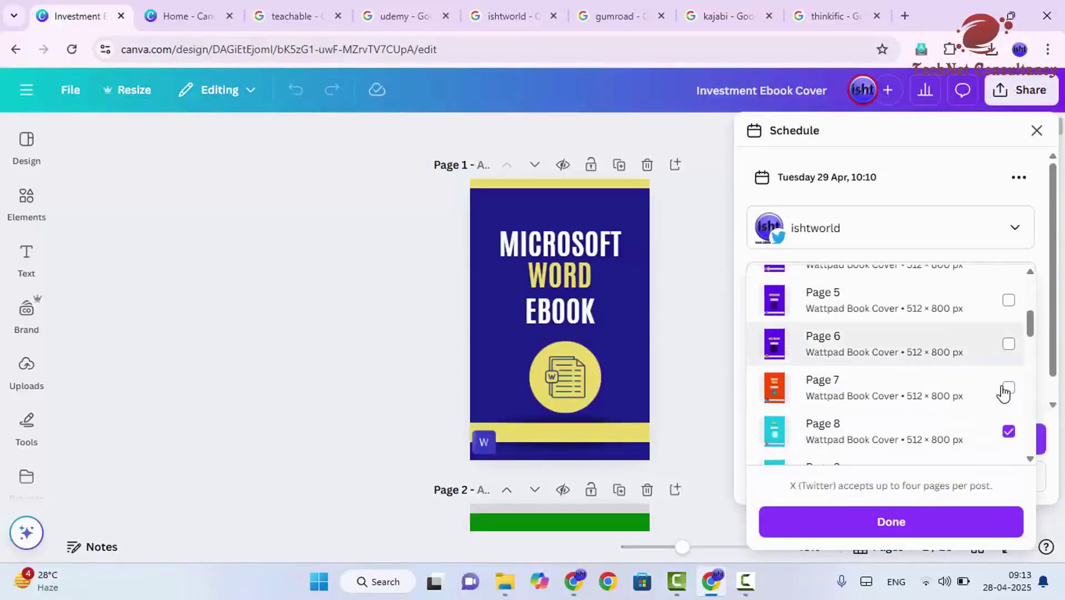
left_click(1009, 318)
left_click(1008, 362)
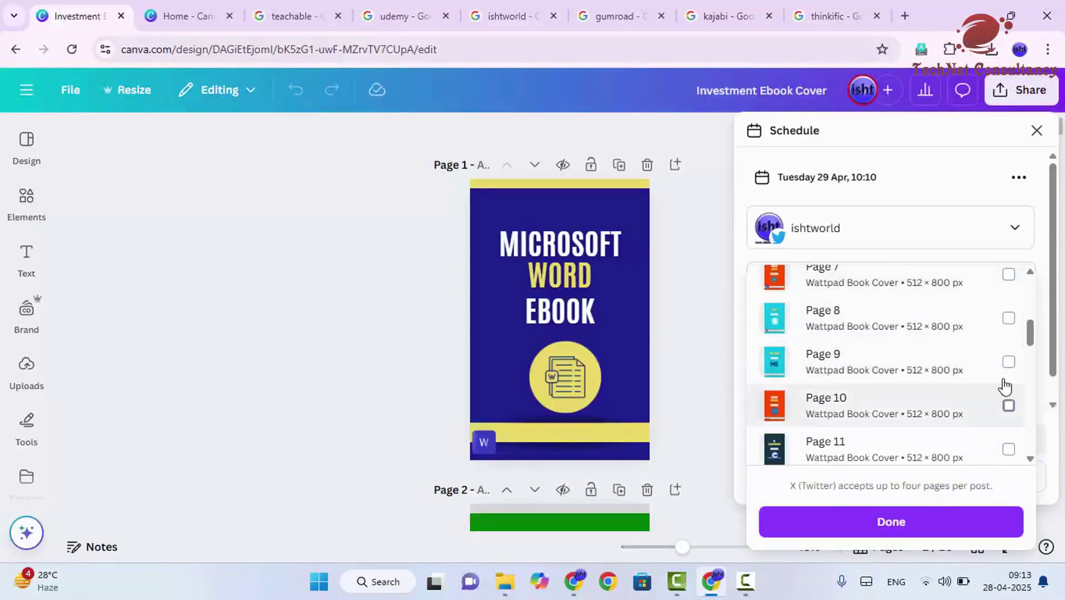
Include only the current page (Page 1) in the post and schedule it without a caption
scroll(994, 362, "up", 5)
scroll(994, 362, "up", 1)
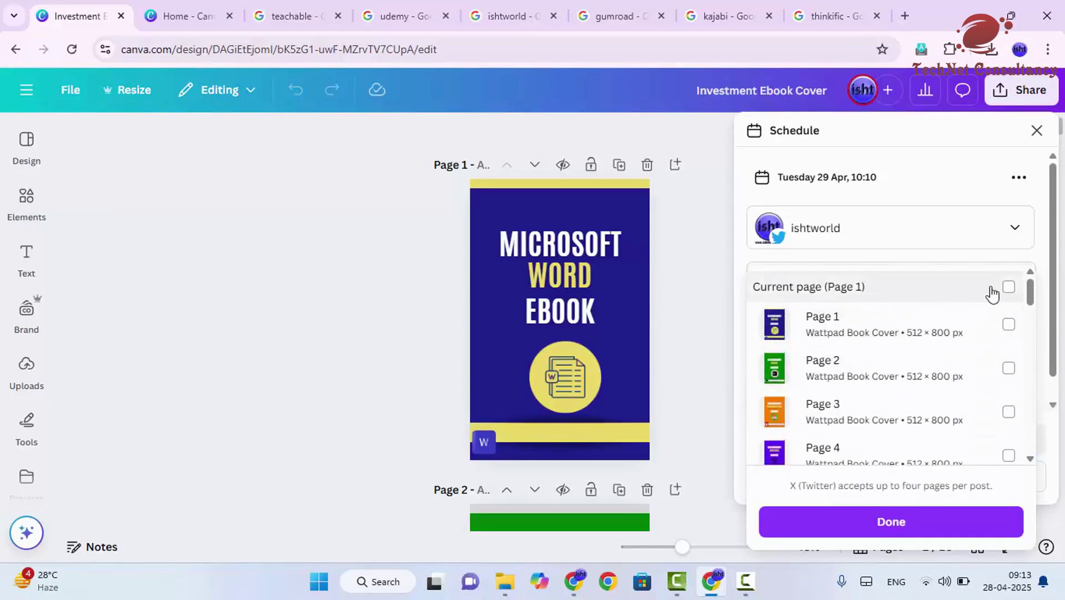
left_click(1009, 286)
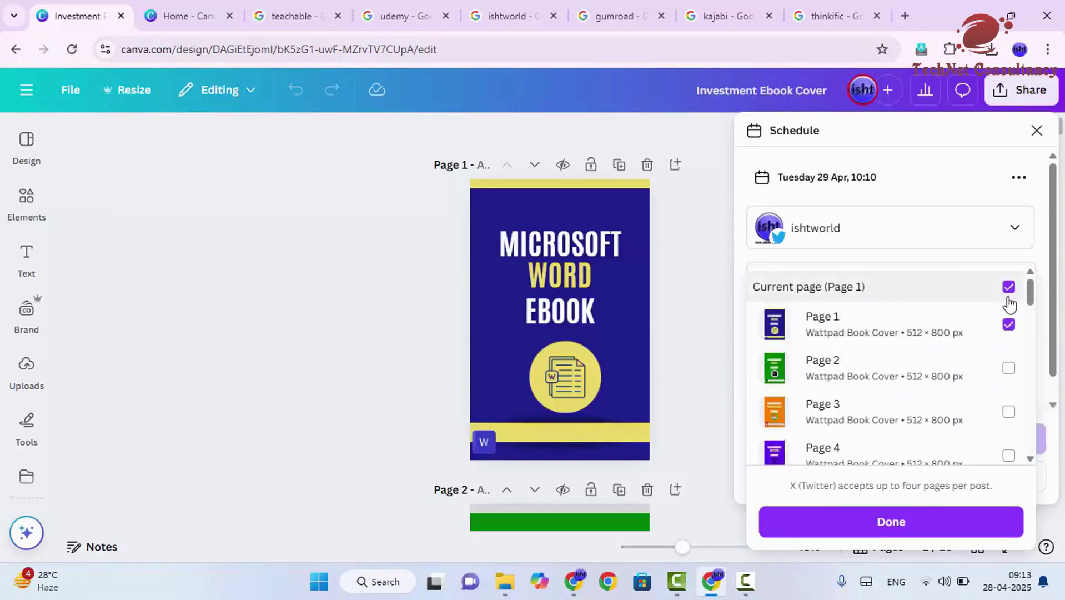
left_click(899, 528)
left_click(807, 332)
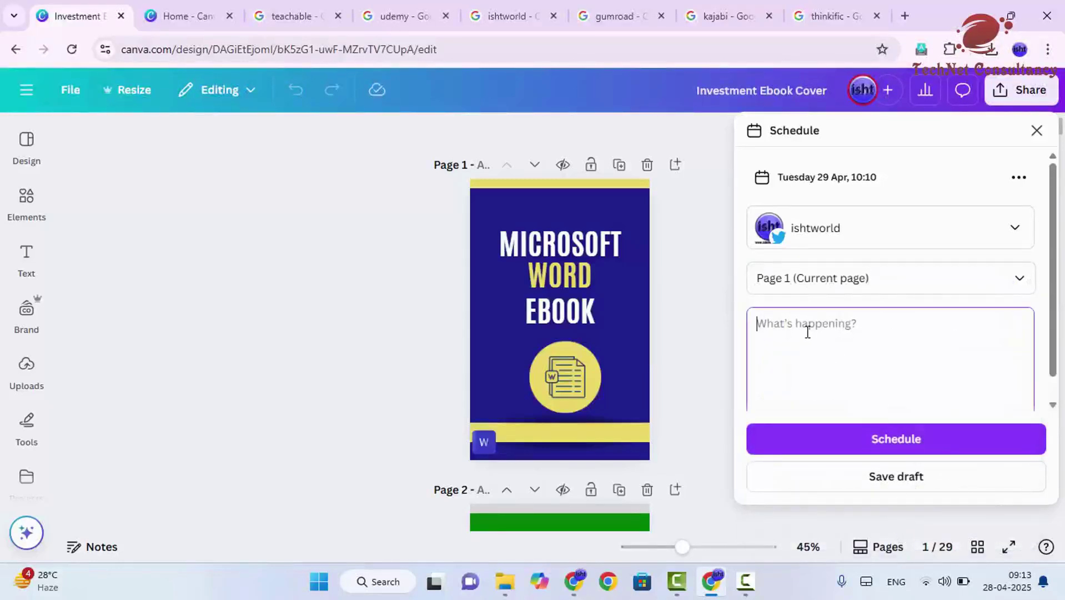
left_click(870, 440)
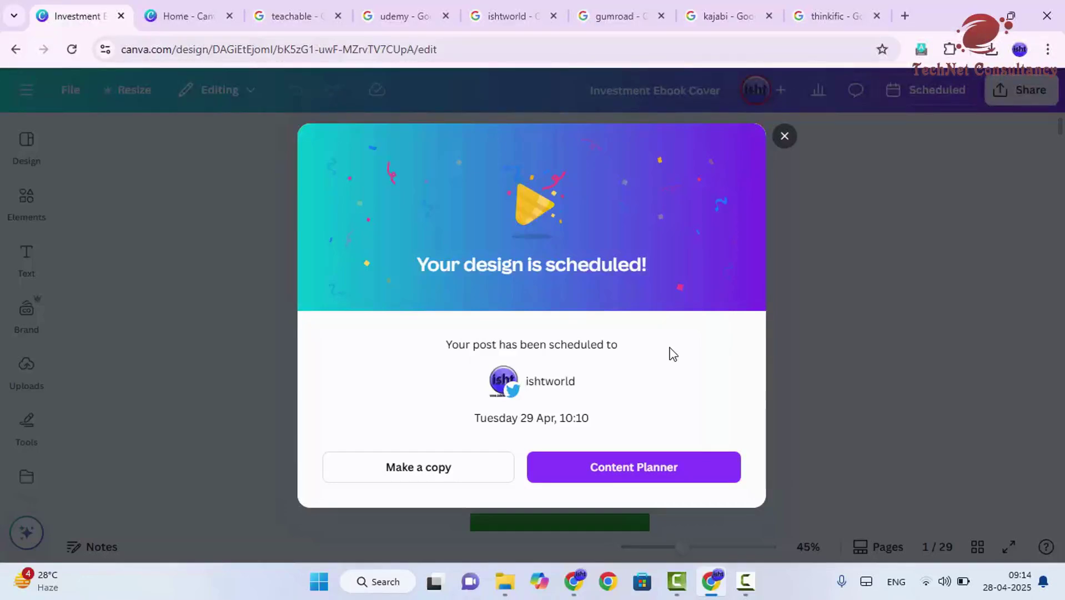
Review the scheduled post's details in the Content Planner, return to the ebook cover design, and dismiss the scheduling confirmation
left_click(647, 473)
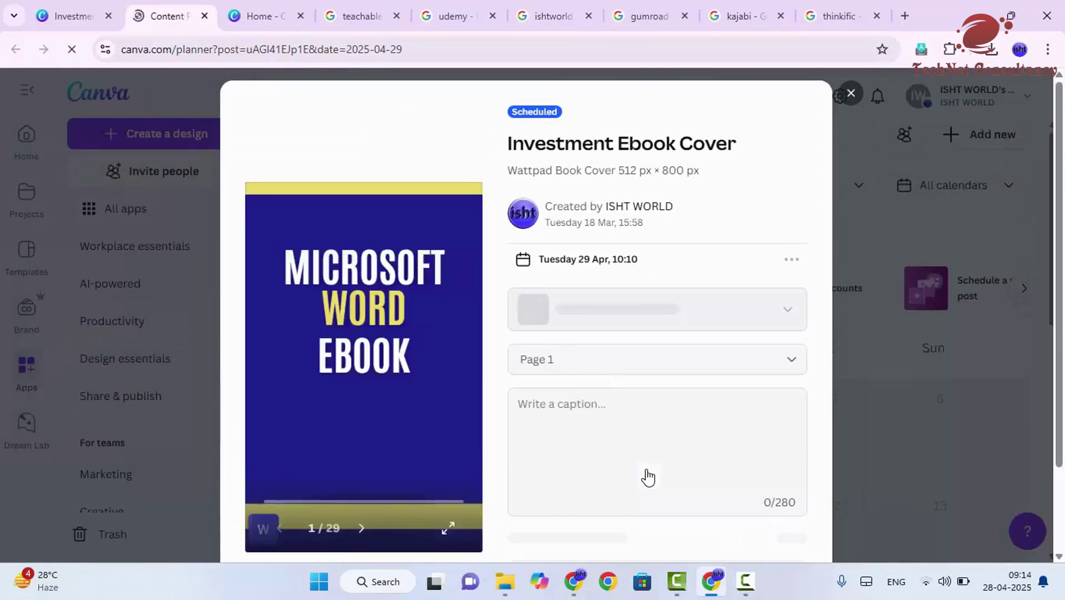
scroll(599, 311, "down", 1)
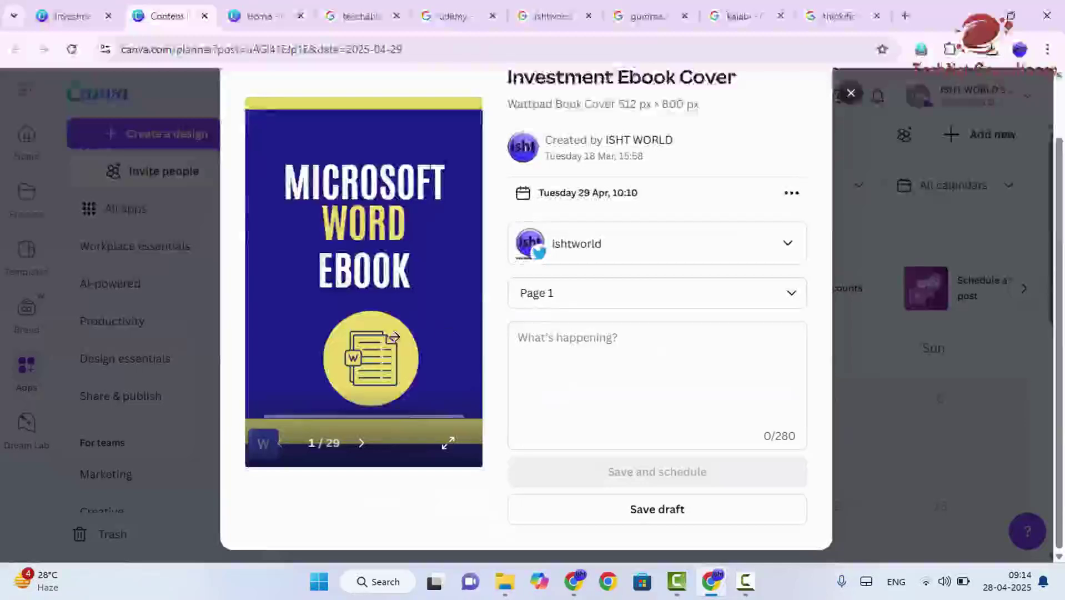
scroll(577, 311, "up", 1)
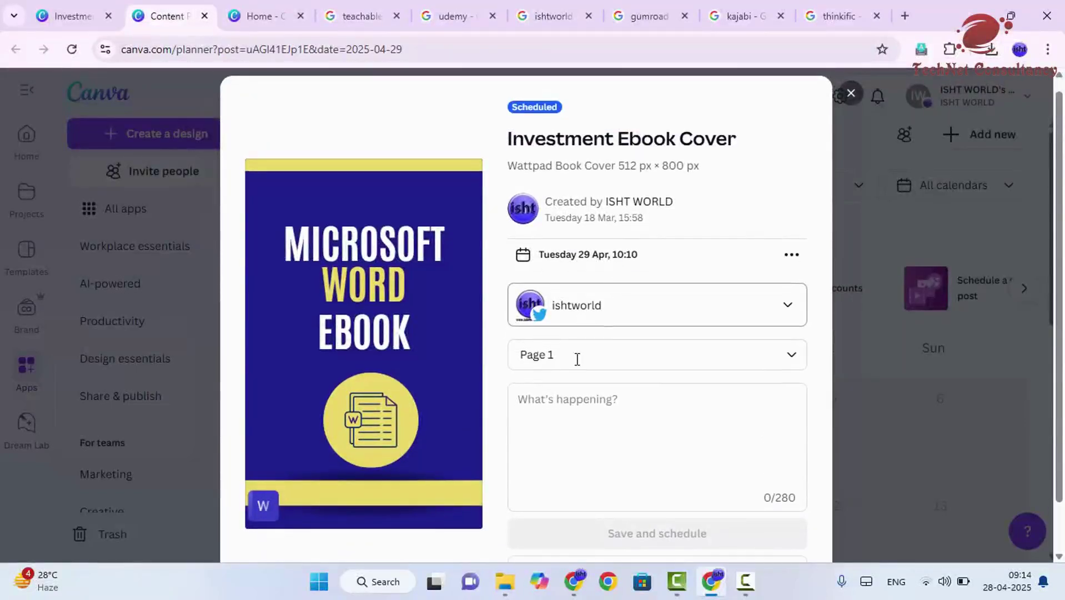
scroll(575, 357, "down", 1)
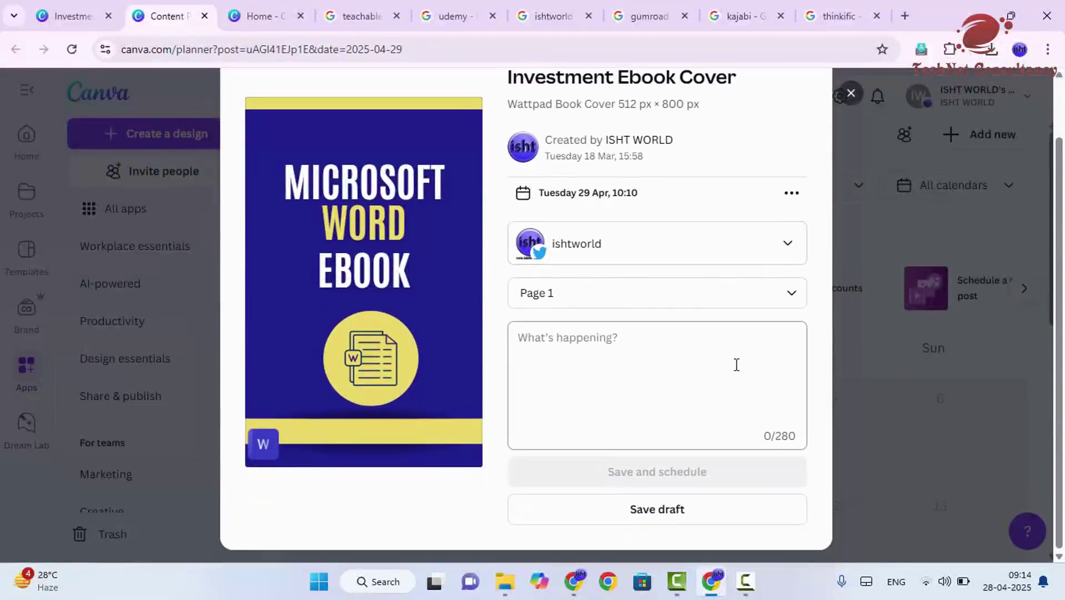
left_click(850, 93)
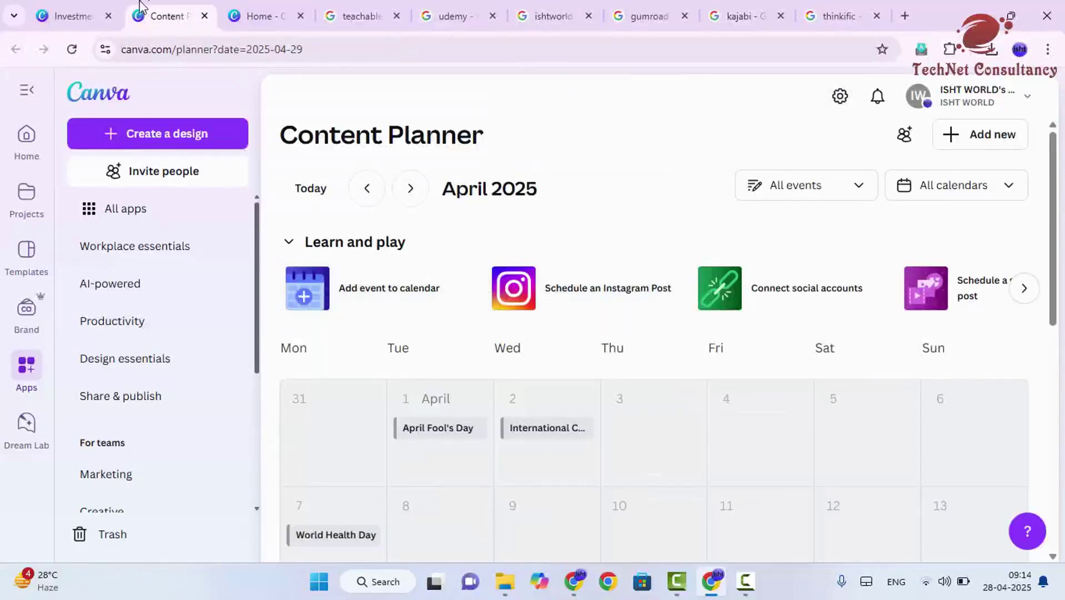
left_click(83, 11)
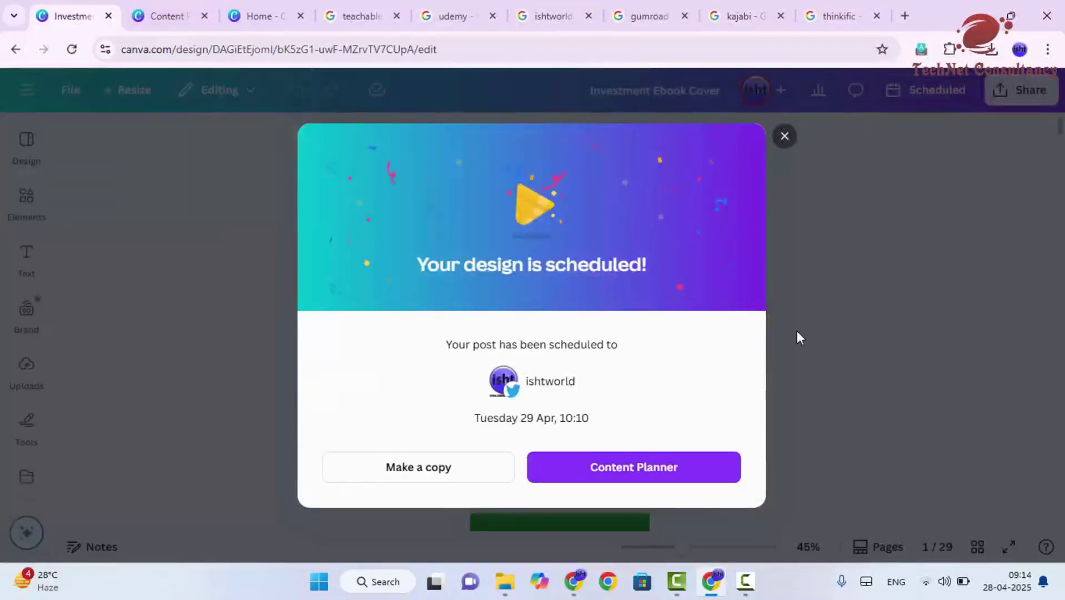
left_click(784, 136)
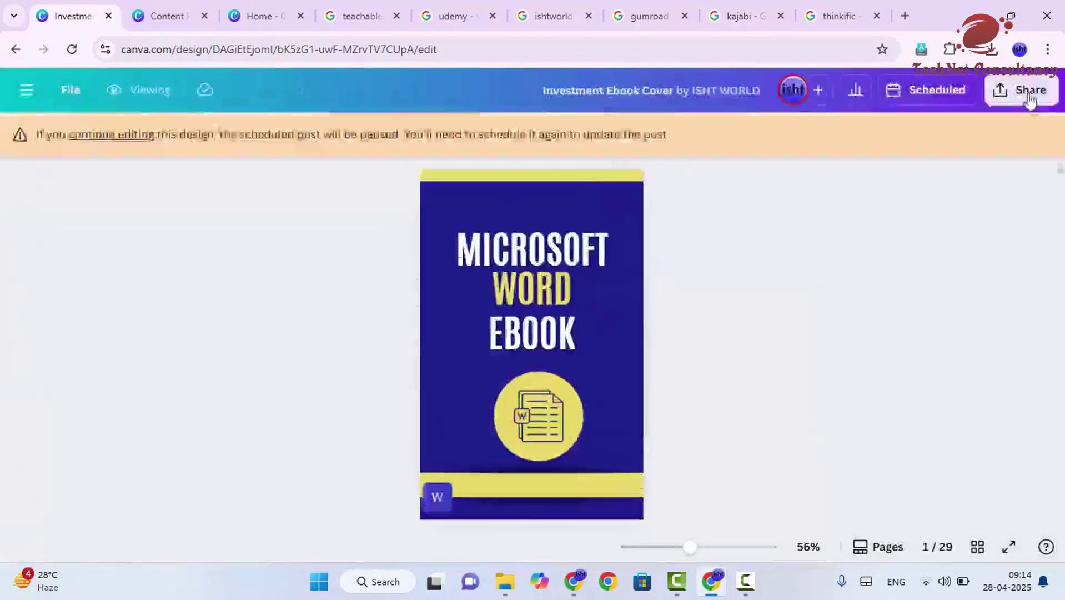
Search the design's publishing options for "sch" and open the Schedule settings
left_click(1012, 103)
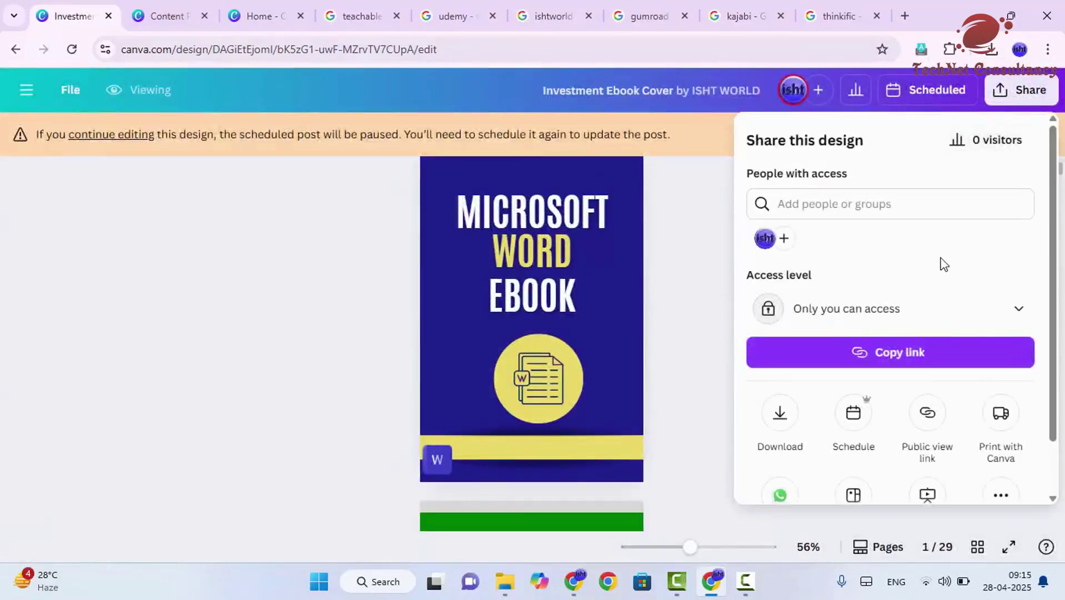
scroll(937, 334, "down", 1)
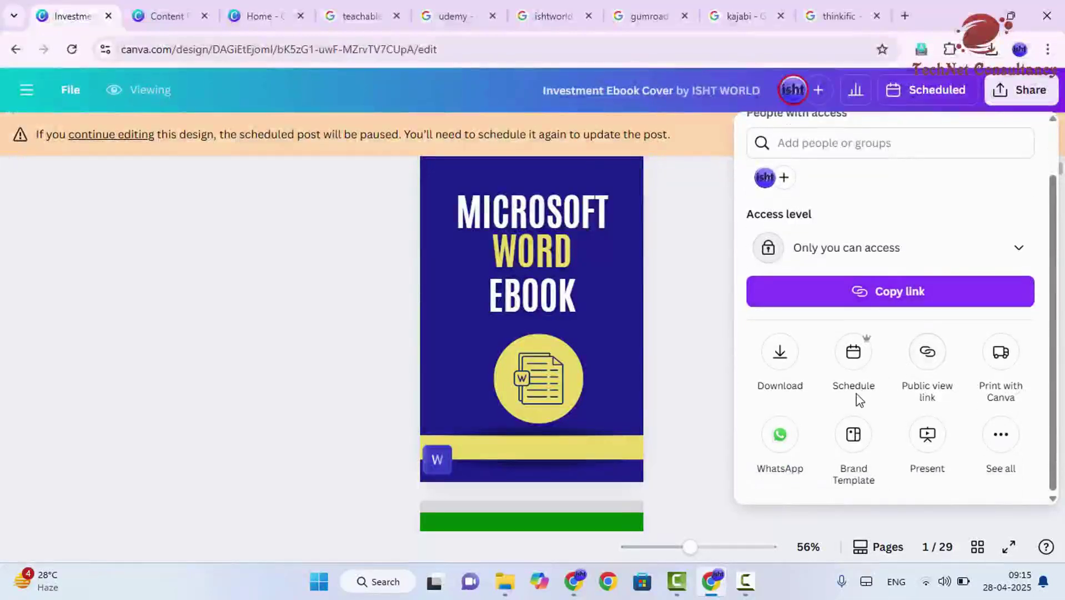
left_click(1000, 439)
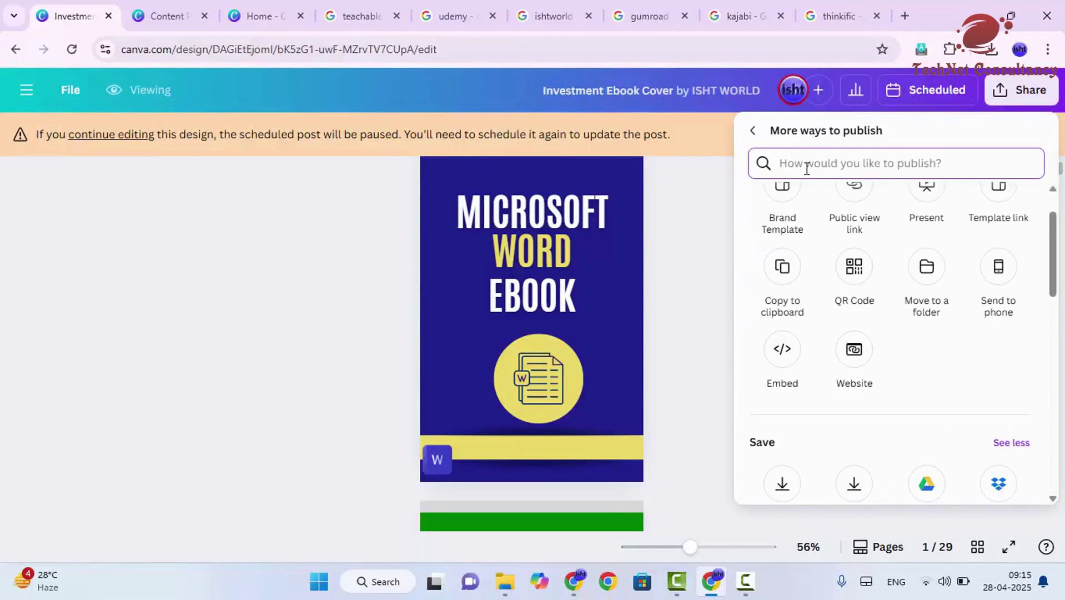
type("sch")
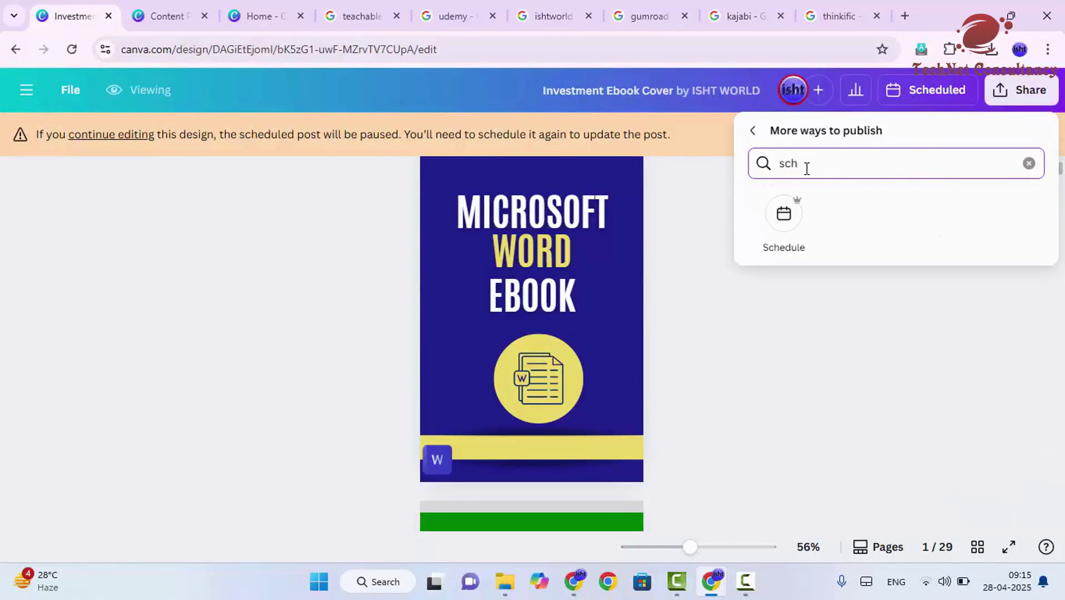
left_click(783, 213)
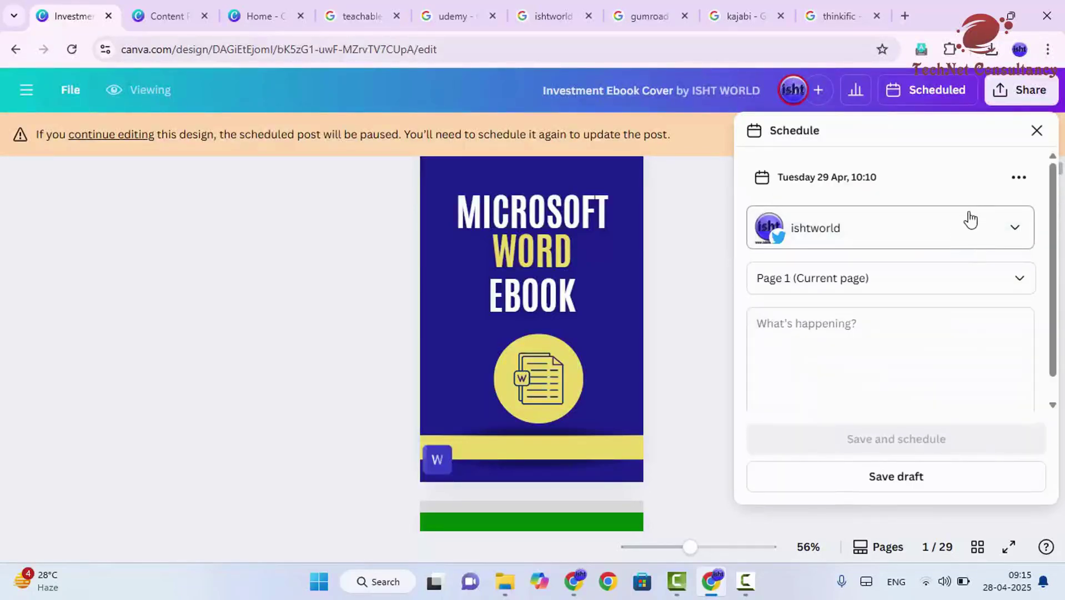
Choose Pinterest as a new channel for the scheduled post instead of the existing X (Twitter) account
left_click(956, 229)
left_click(955, 229)
left_click(934, 233)
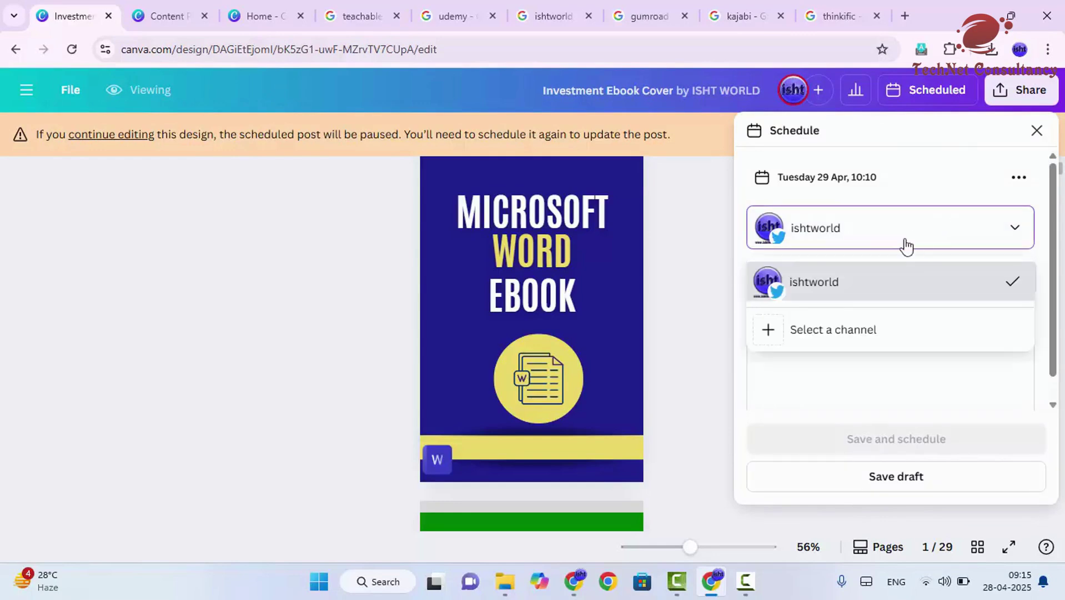
left_click(849, 332)
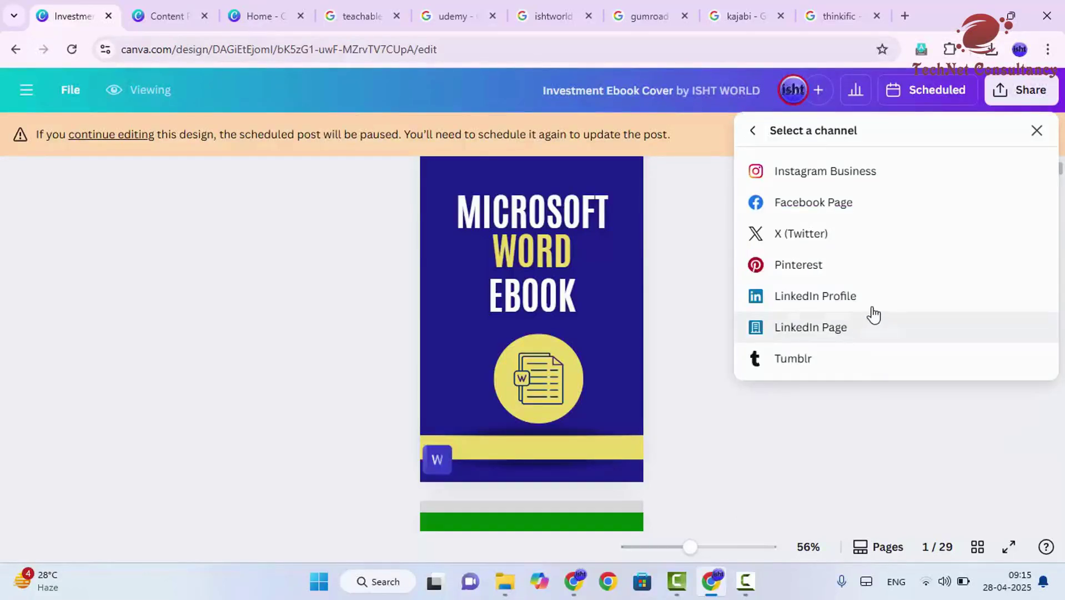
left_click(835, 268)
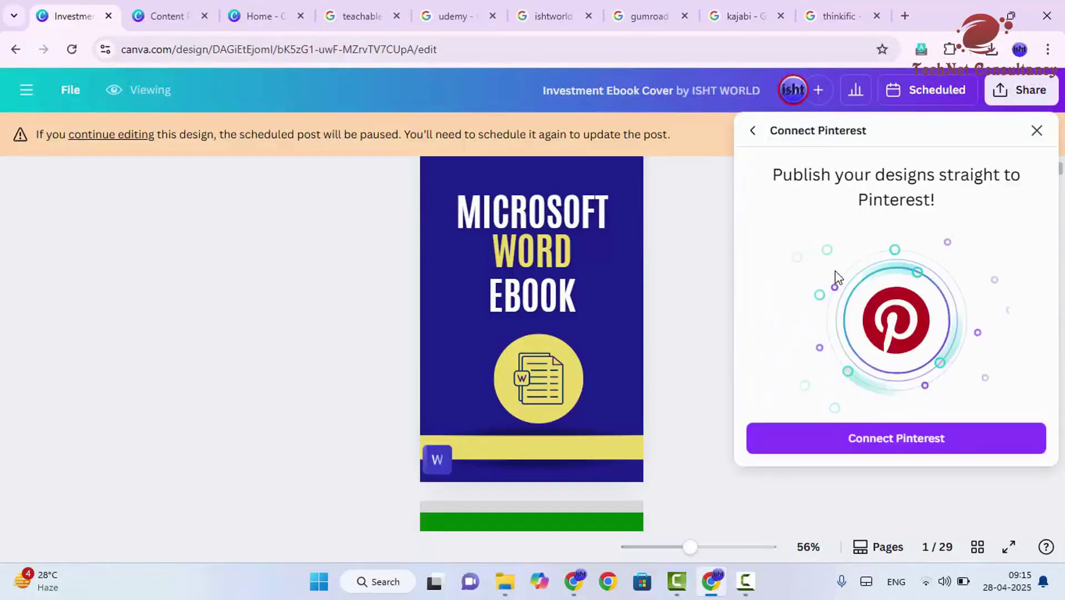
Connect the logged-in Pinterest account and give Canva access to it
left_click(853, 434)
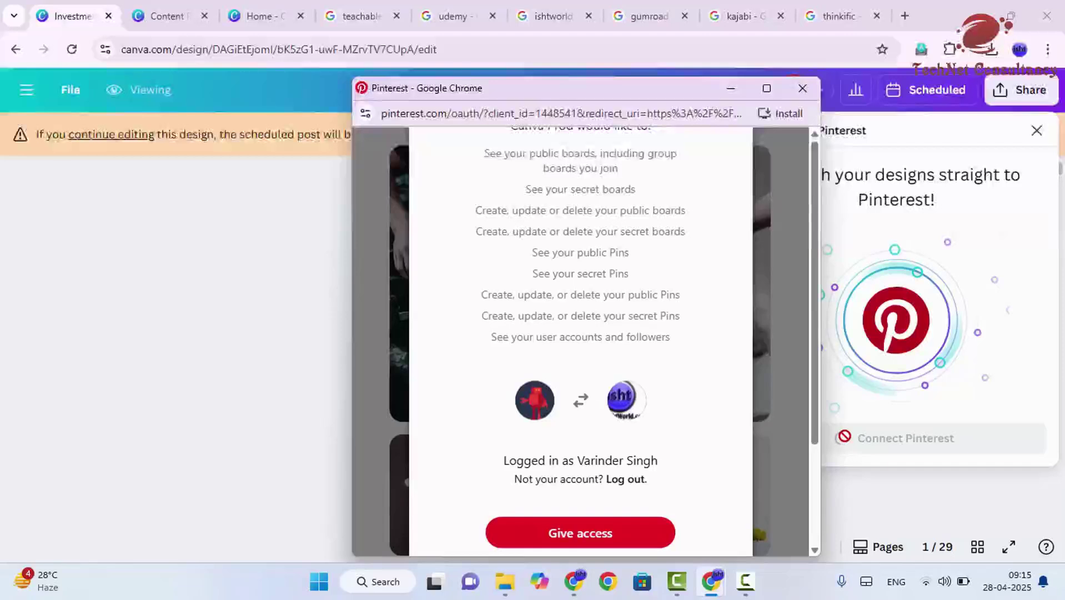
scroll(609, 398, "down", 1)
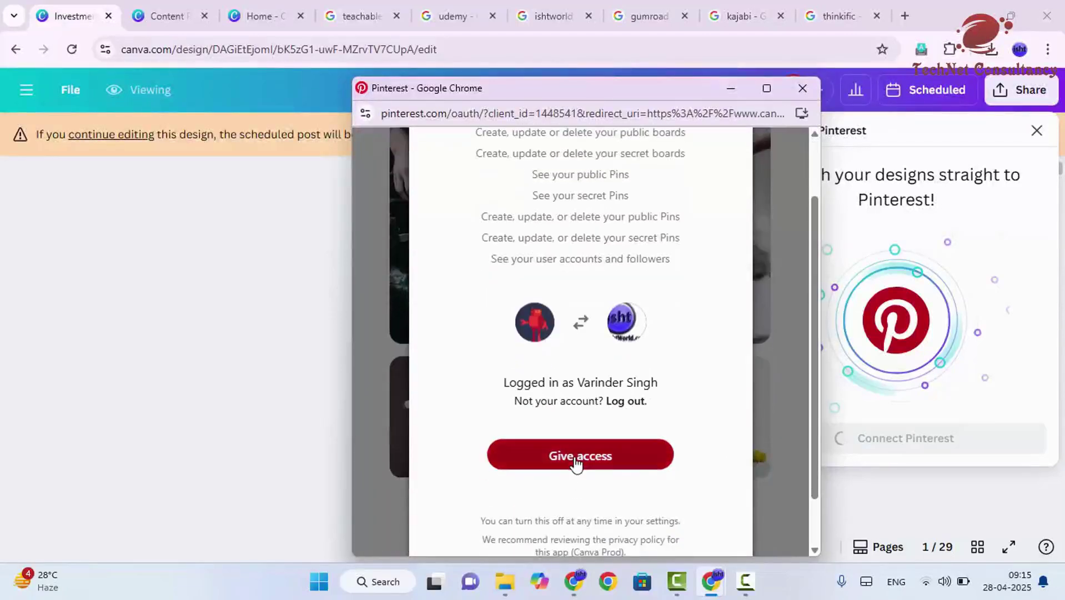
left_click(575, 462)
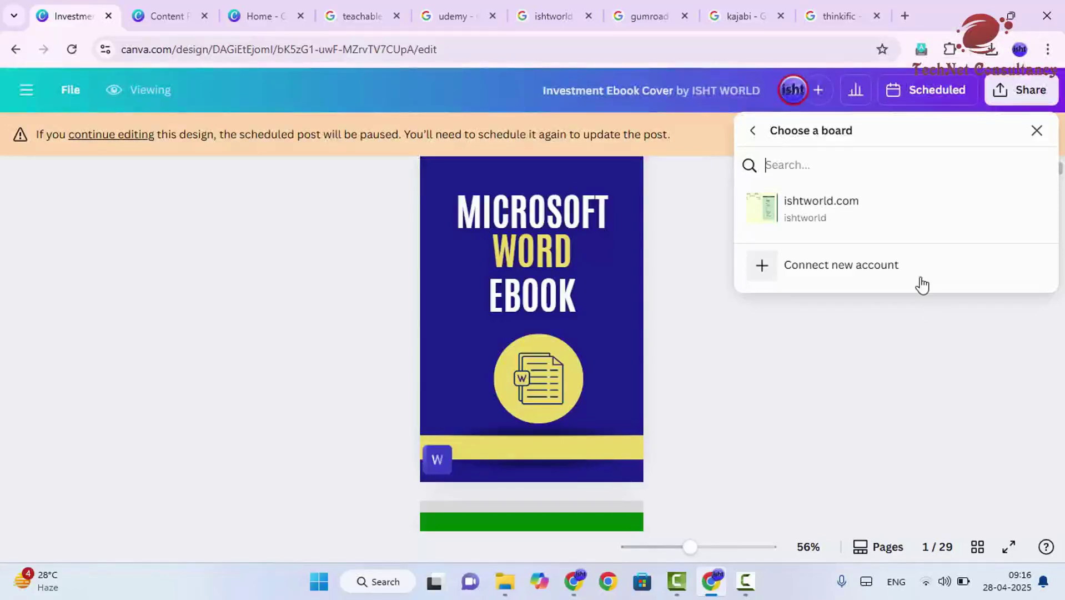
Choose the ishtworld.com Pinterest board and schedule Page 1 for Tuesday 29 Apr, 10:10, without a title or description
left_click(882, 230)
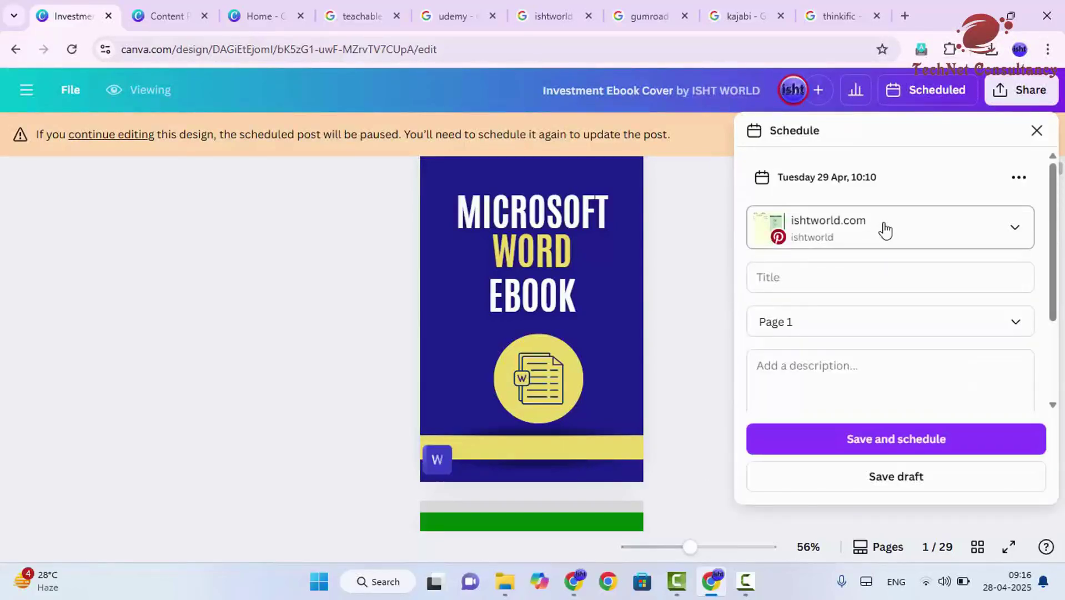
left_click(839, 282)
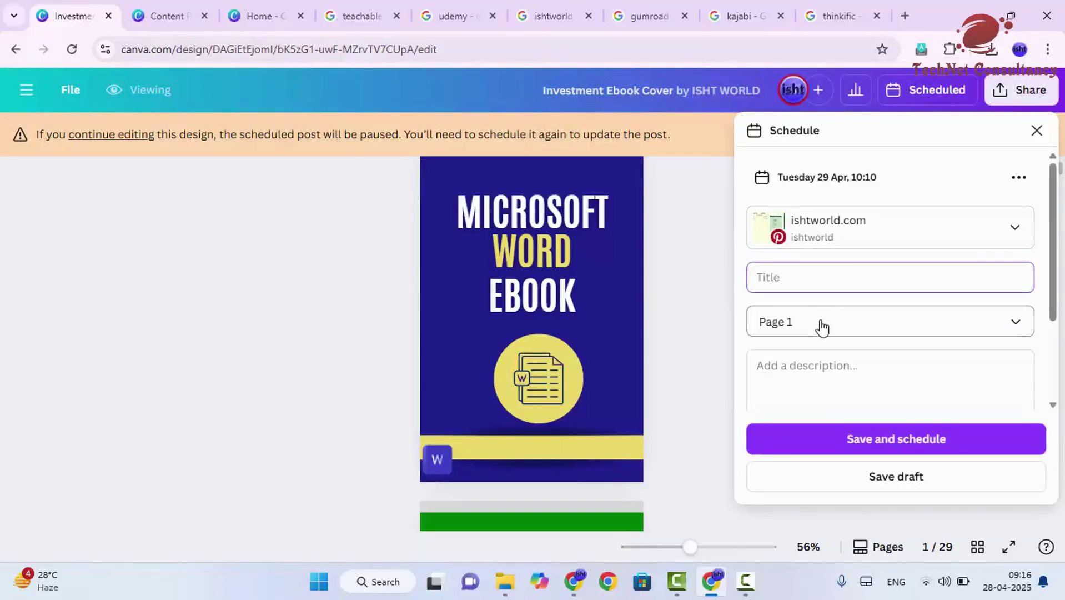
left_click(841, 444)
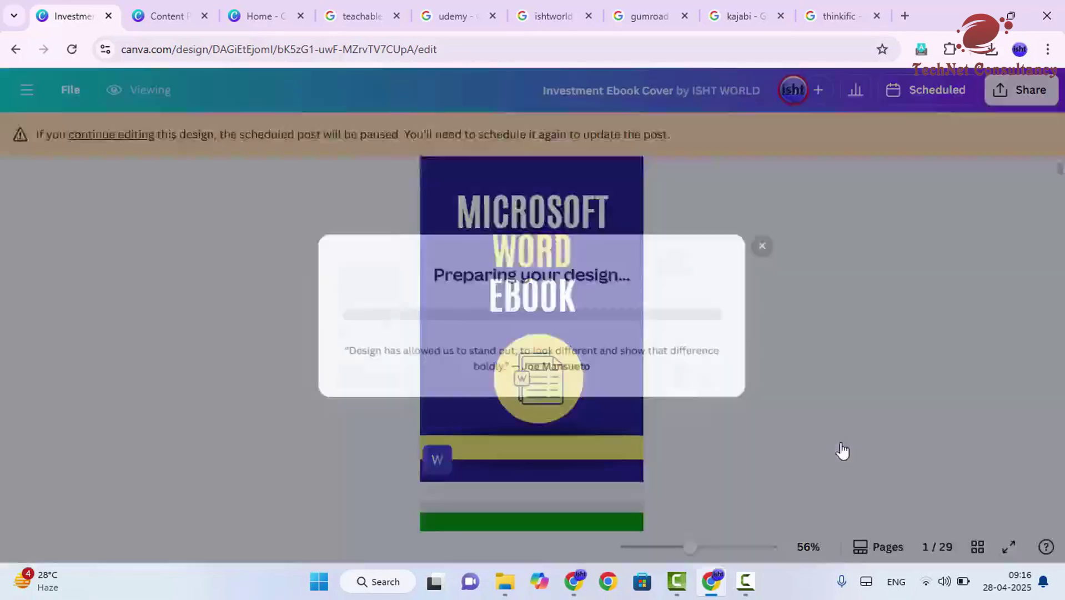